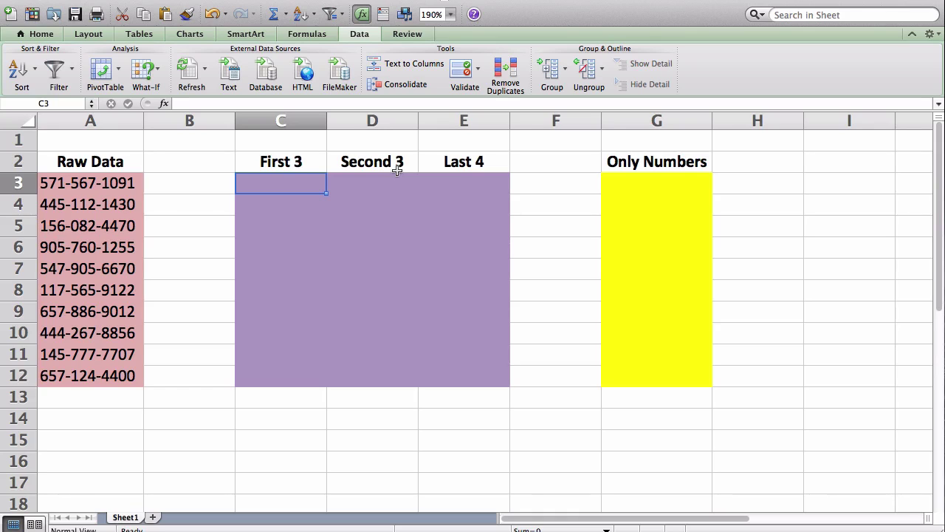
# Select the ten phone numbers in A3:A12 and launch Text to Columns.
pyautogui.moveTo(104, 188); pyautogui.dragTo(88, 373)
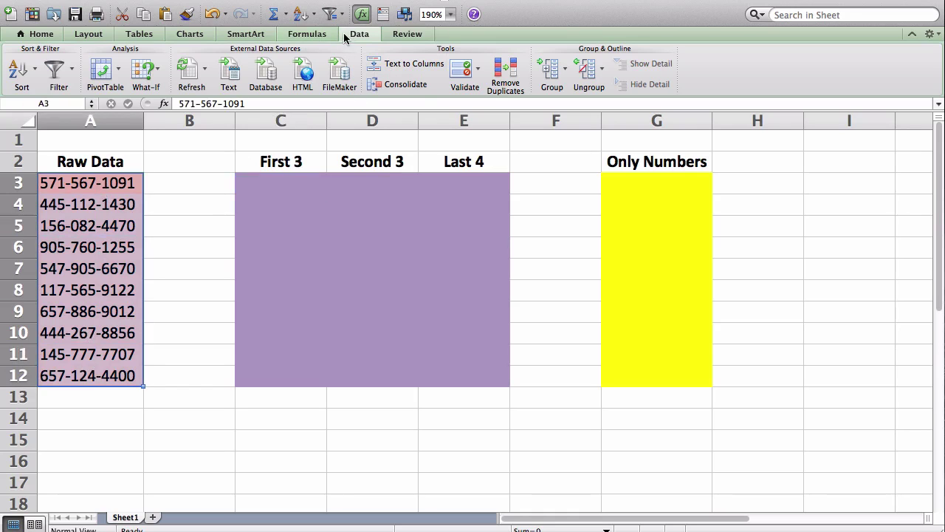
pyautogui.click(384, 64)
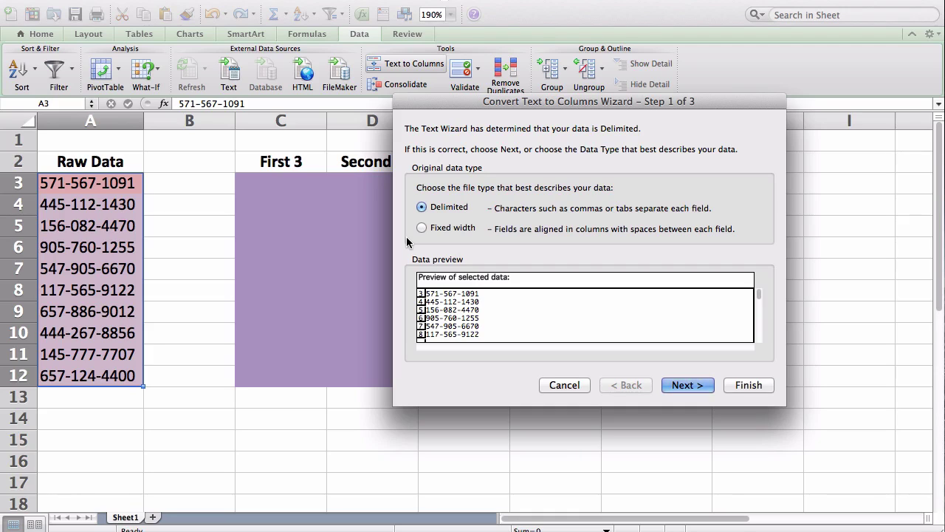
# Split the numbers on the '-' delimiter and advance to the wizard's Step 3.
pyautogui.click(703, 391)
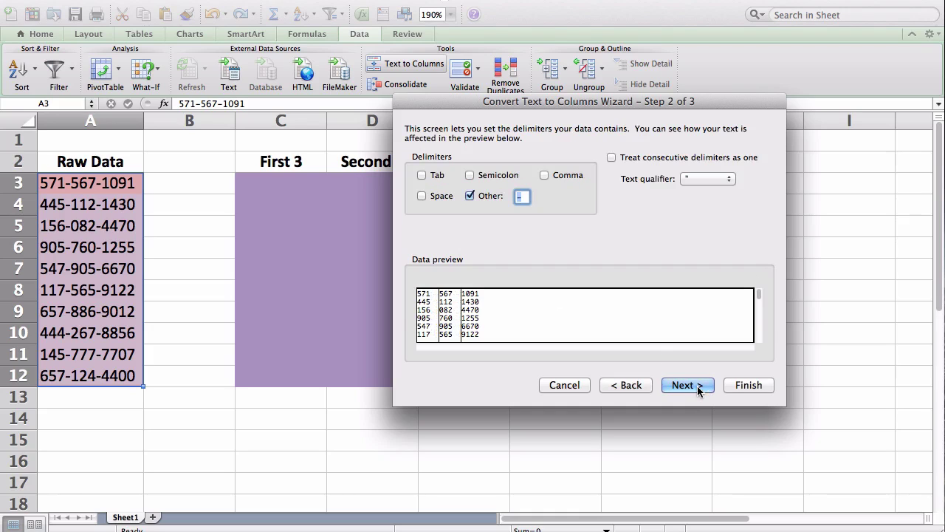
pyautogui.click(469, 196)
pyautogui.click(470, 195)
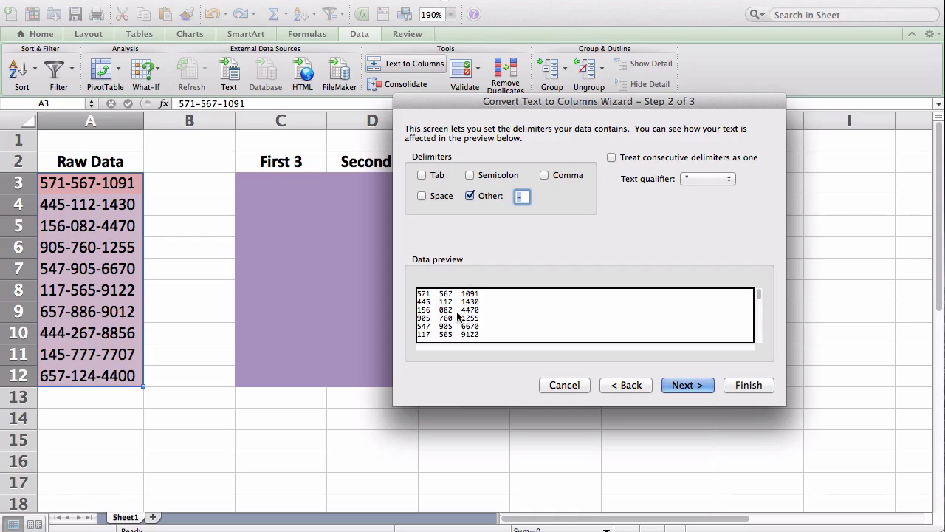
pyautogui.click(680, 385)
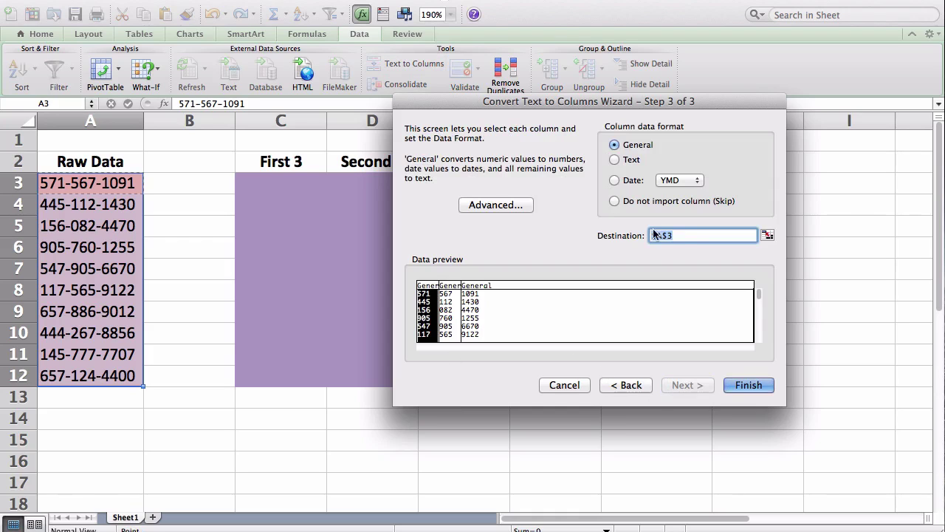
# Set the split destination to $C$3 and finish the wizard.
pyautogui.click(767, 234)
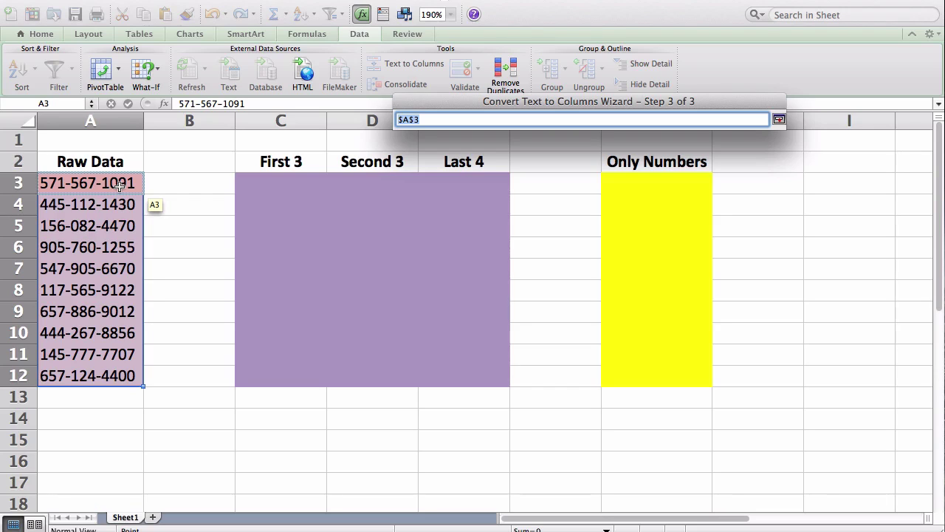
pyautogui.click(270, 182)
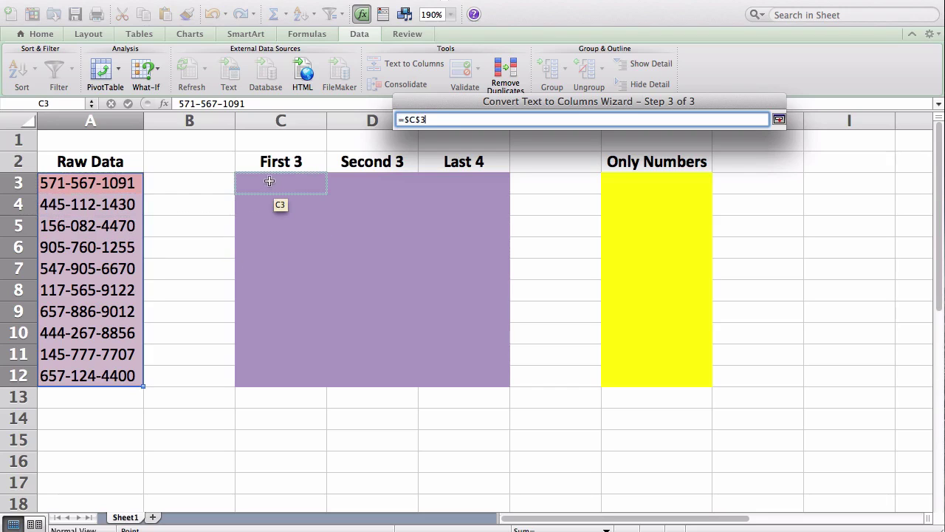
pyautogui.press('Return')
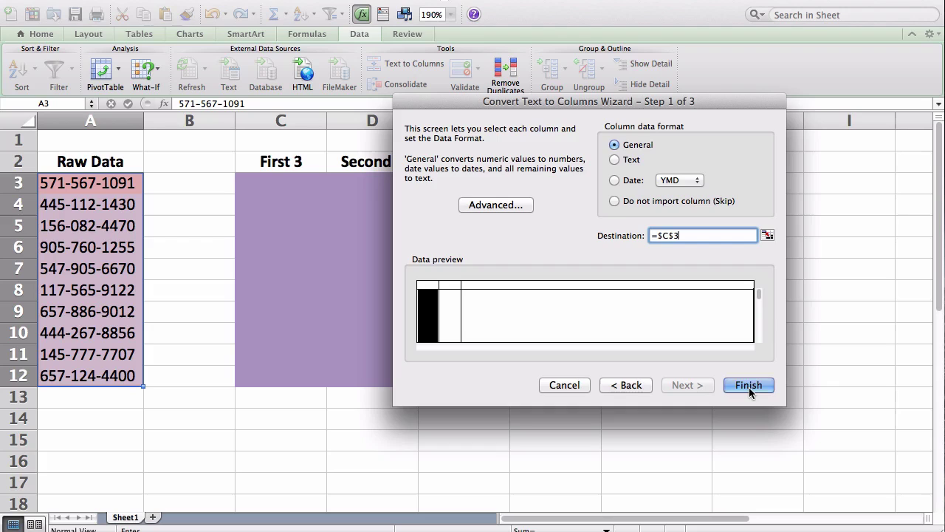
pyautogui.click(749, 386)
# Accept replacing the destination cells, then re-enter D5 as text so it reads 082.
pyautogui.click(591, 303)
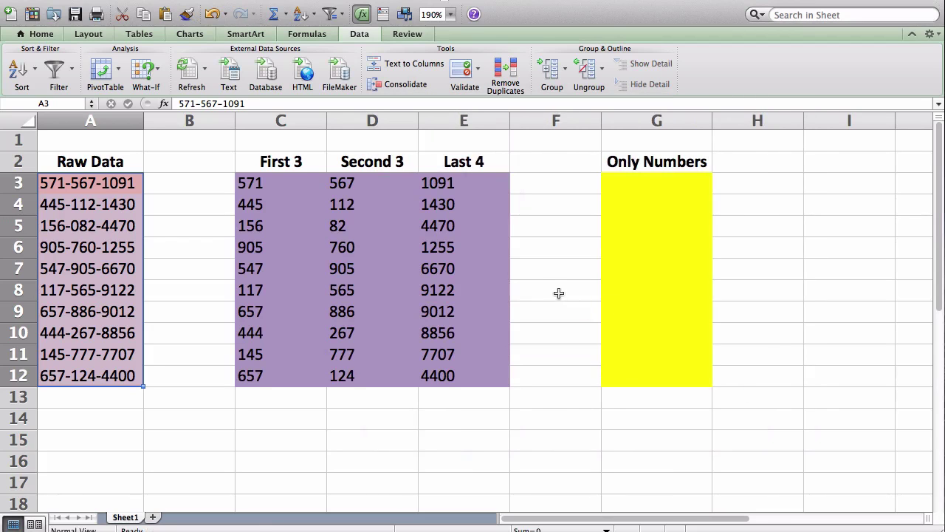
pyautogui.click(537, 282)
pyautogui.doubleClick(347, 223)
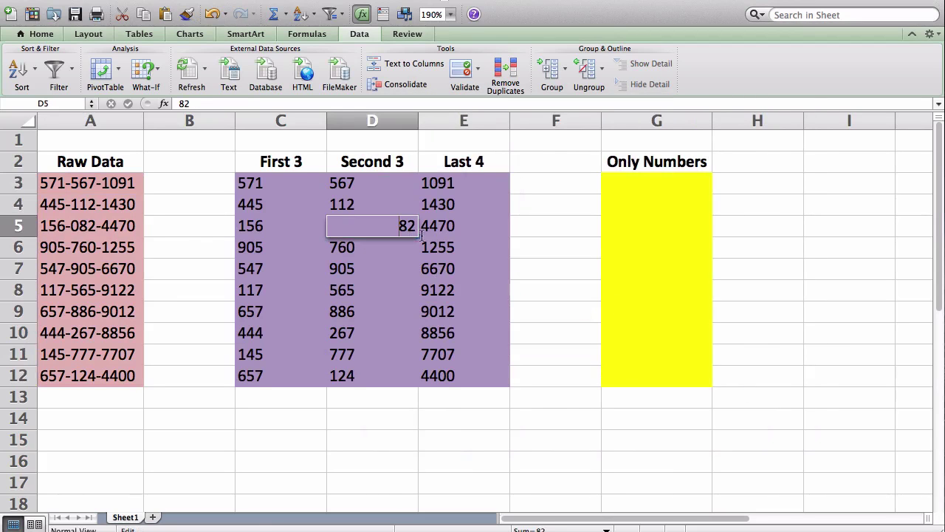
pyautogui.write("'0")
pyautogui.press('Return')
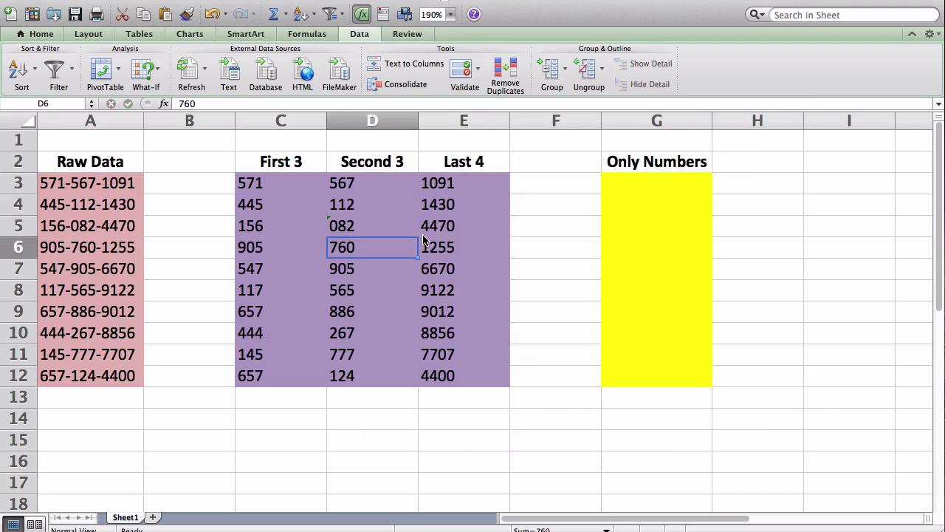
pyautogui.click(362, 417)
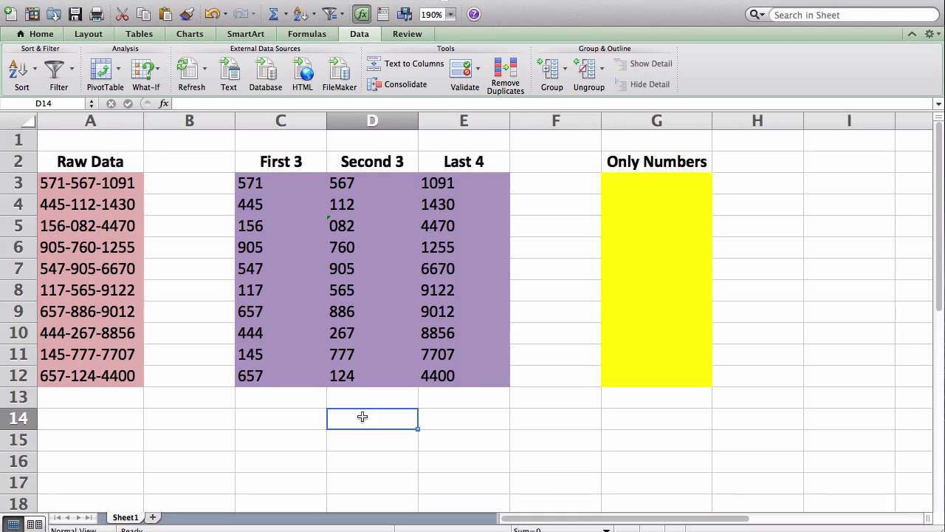
pyautogui.click(104, 191)
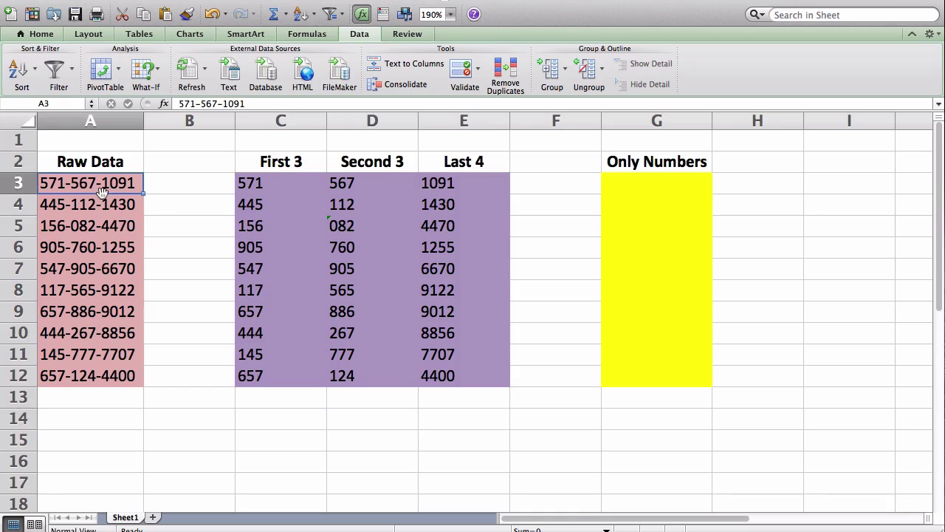
pyautogui.click(101, 199)
pyautogui.click(99, 189)
pyautogui.click(615, 188)
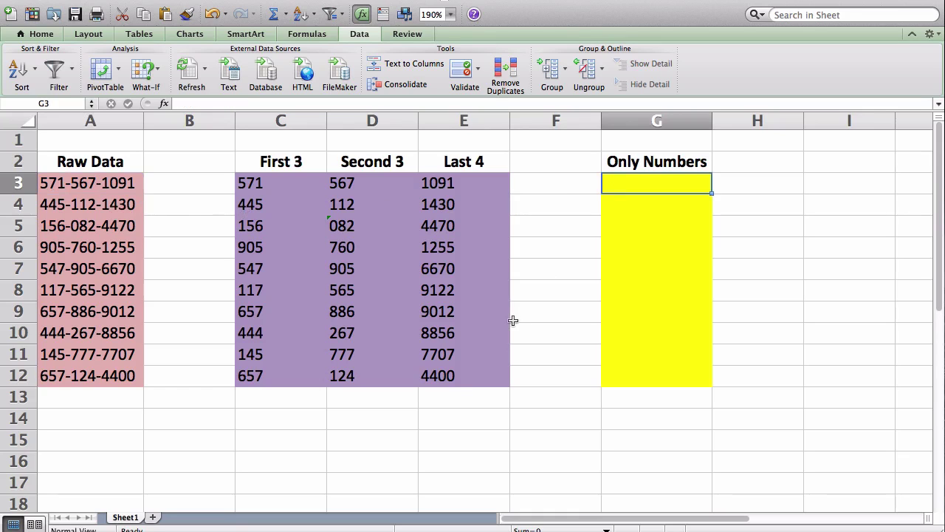
pyautogui.write('=sub')
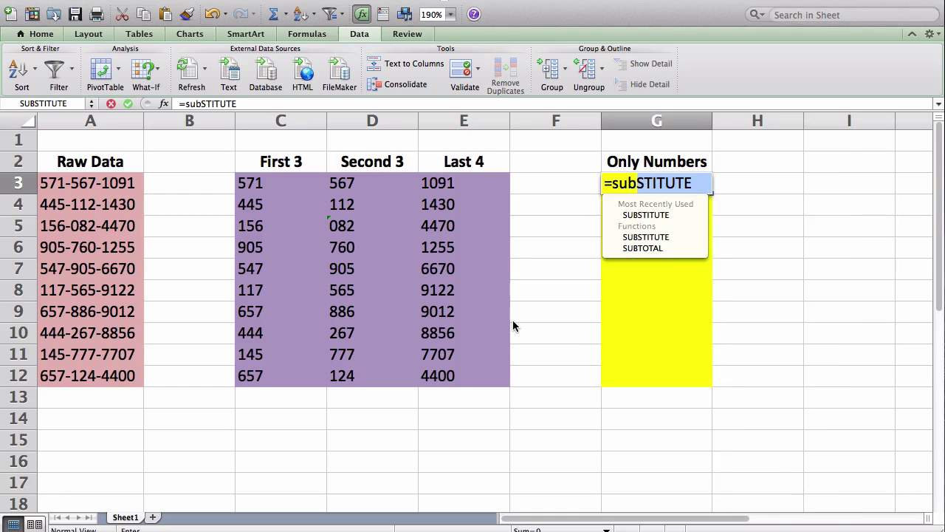
pyautogui.write('stitute')
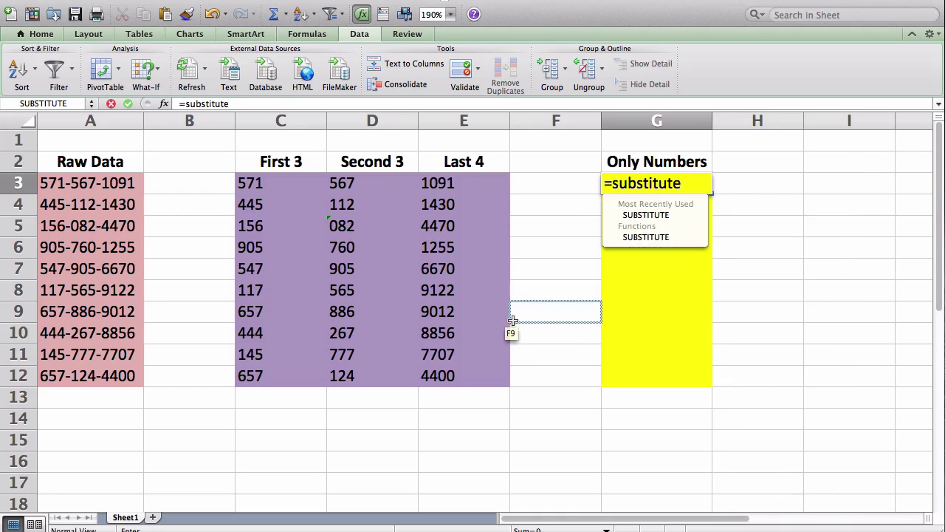
pyautogui.write('(')
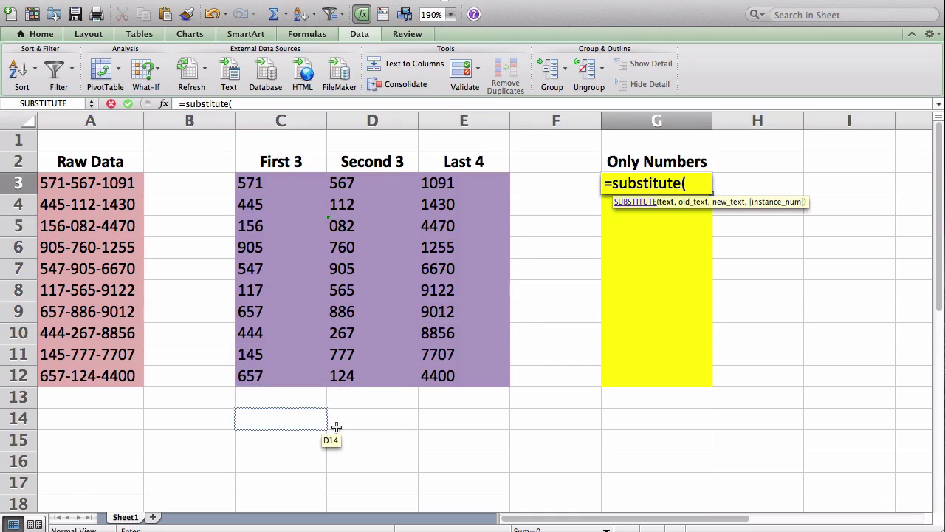
pyautogui.click(115, 178)
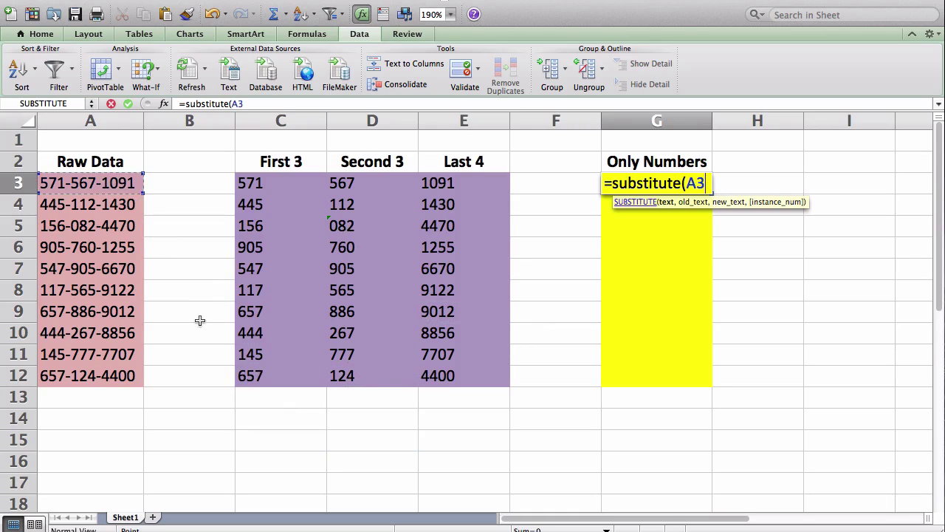
pyautogui.write(',')
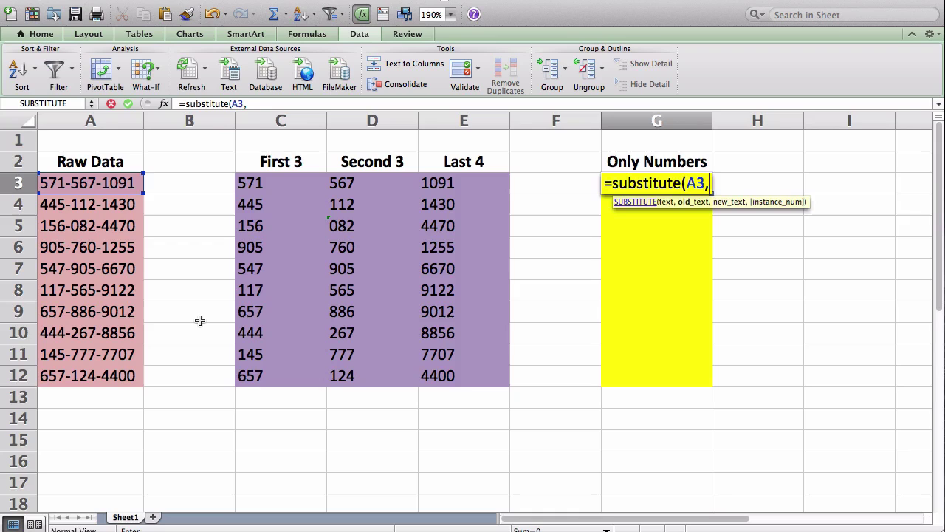
pyautogui.write('"-')
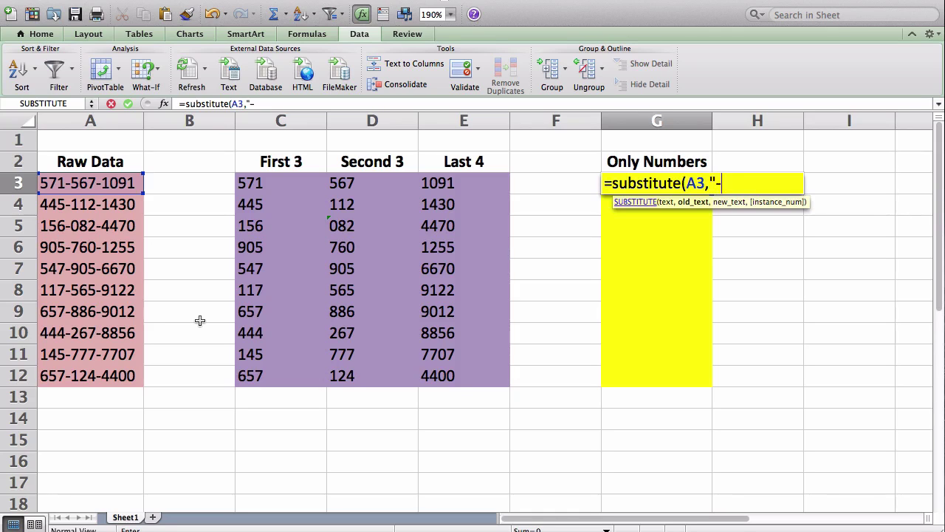
pyautogui.write('",')
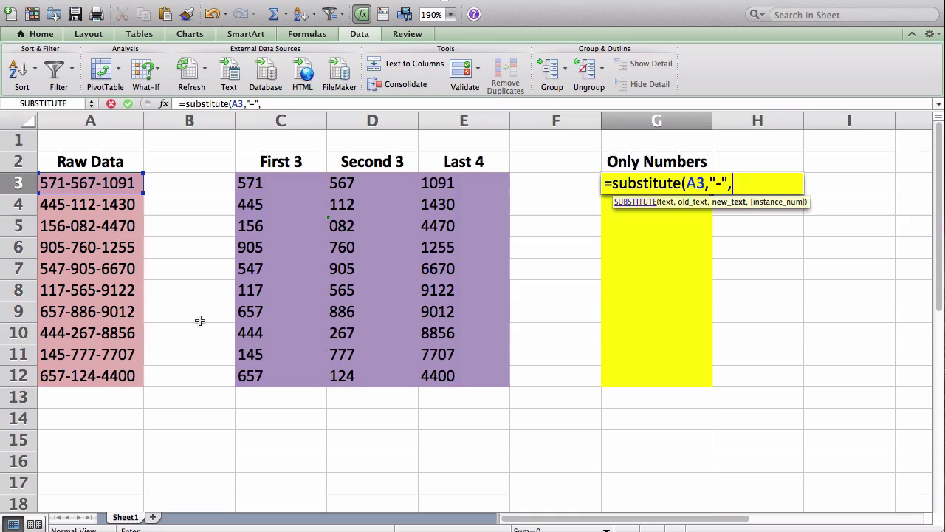
pyautogui.write('"")')
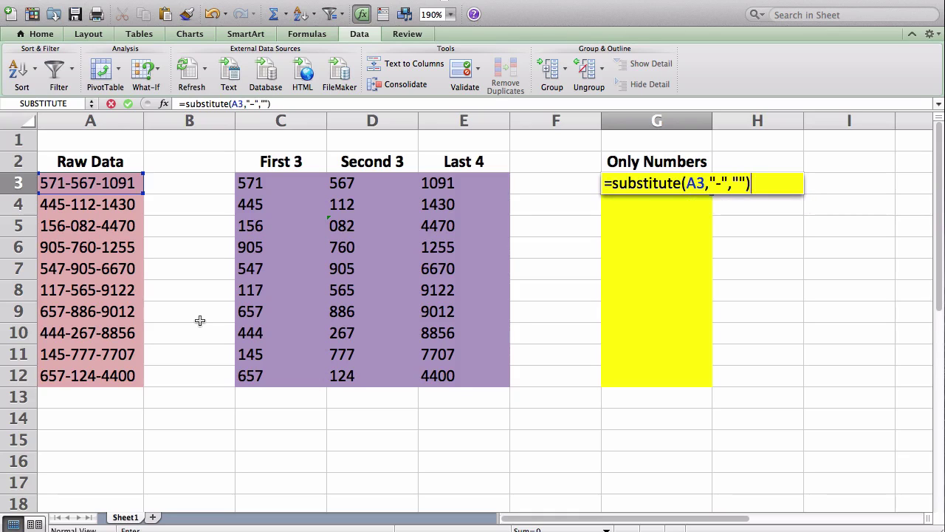
pyautogui.press('Return')
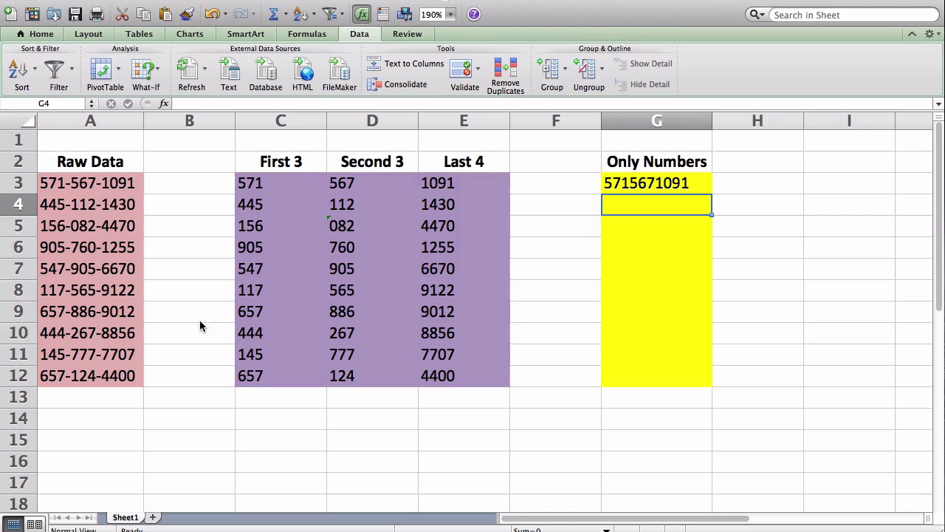
# Fill the G3 SUBSTITUTE formula down through G12 for all ten numbers.
pyautogui.click(706, 184)
pyautogui.moveTo(712, 192); pyautogui.dragTo(710, 384)
pyautogui.click(748, 345)
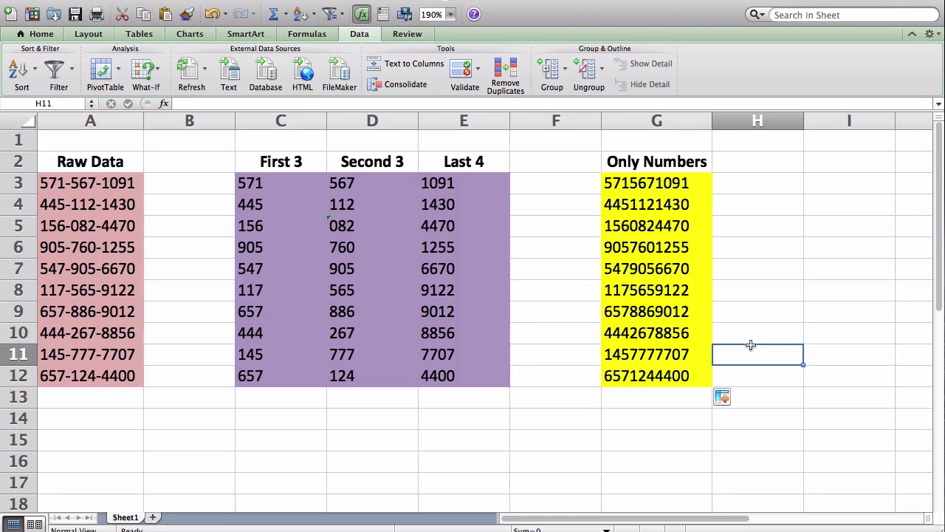
pyautogui.click(720, 367)
pyautogui.click(665, 396)
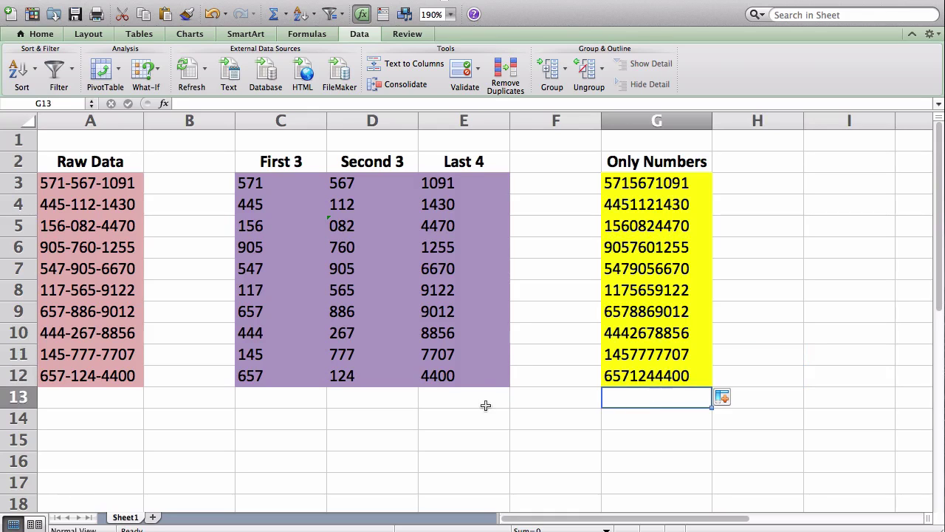